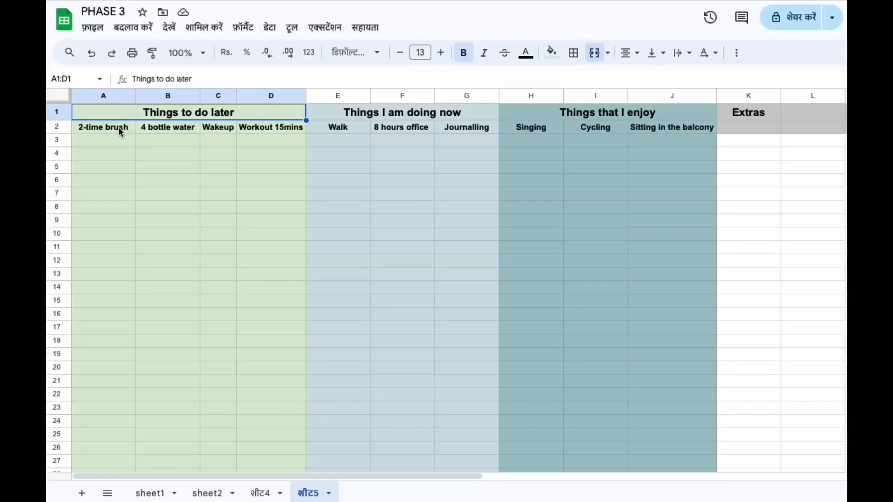
Examine the habit headings in row 2, from 2-time brush through Sitting in the balcony.
left_click(118, 127)
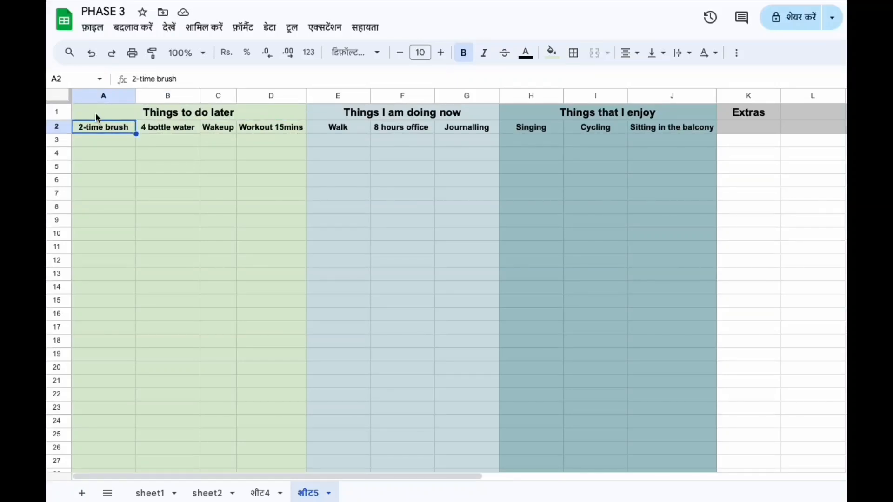
key("Right")
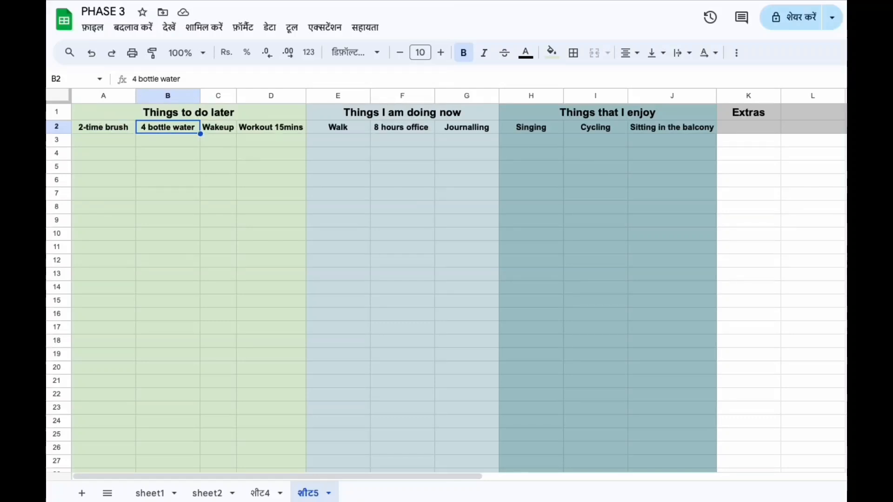
key("Right")
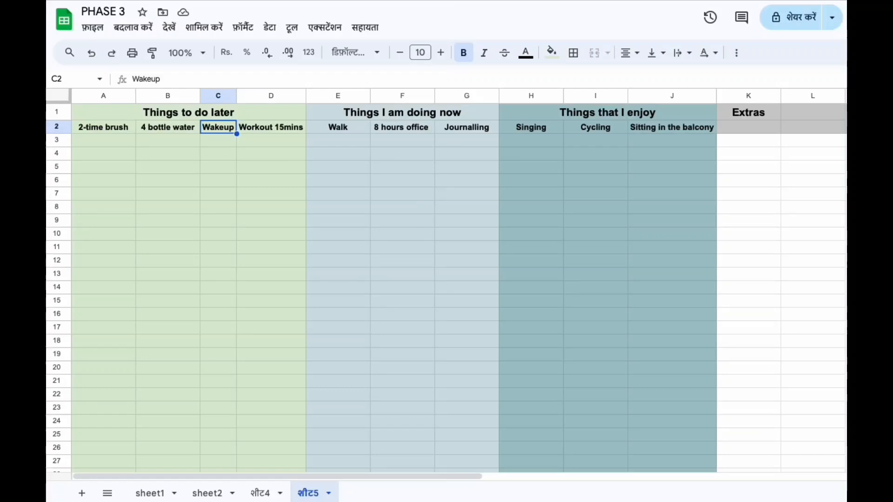
key("Left")
key("Left")
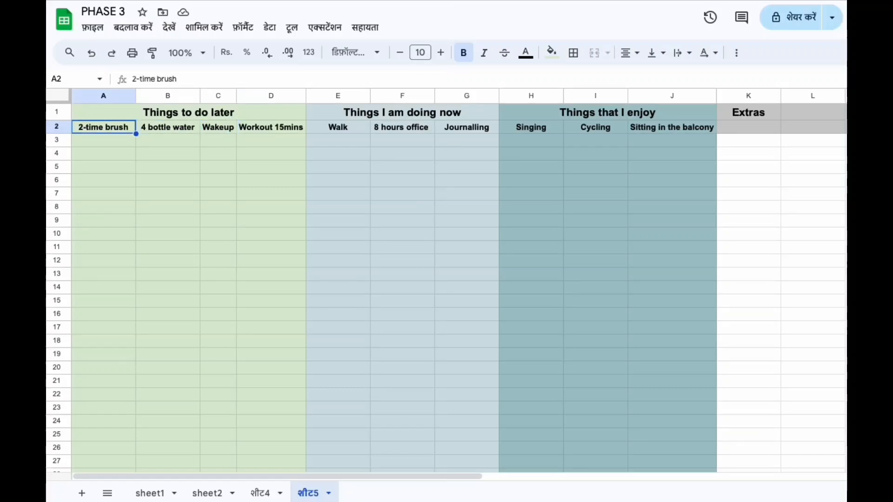
key("Right")
key("Right")
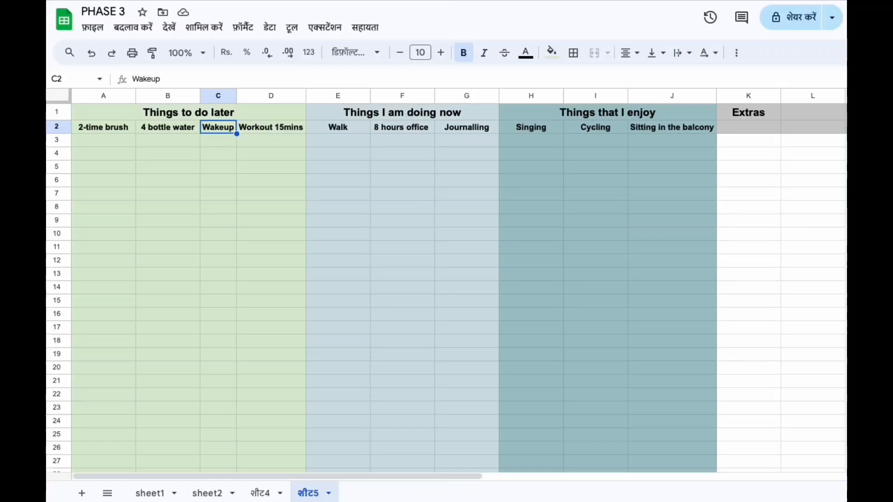
key("Right")
key("Right")
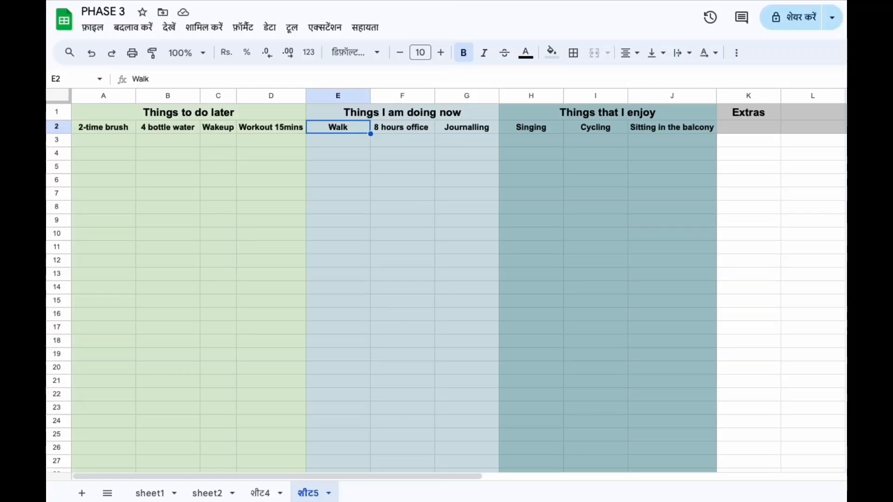
left_click(402, 127)
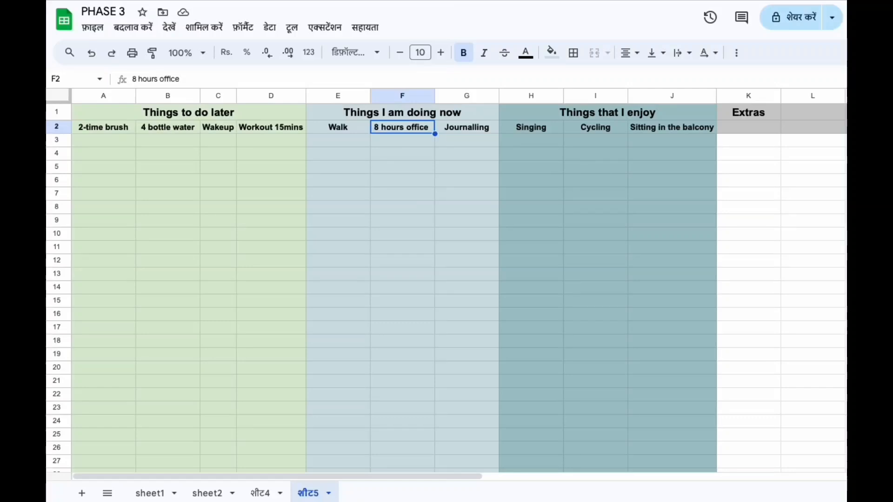
left_click(467, 127)
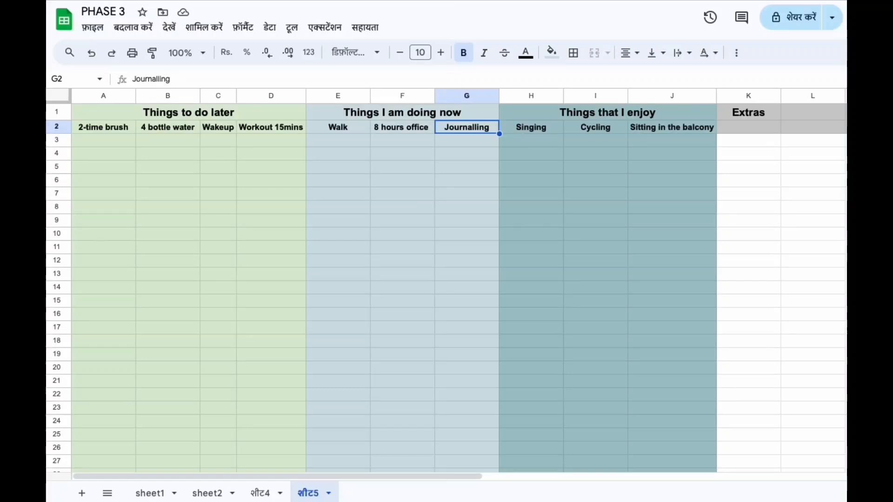
key("Right")
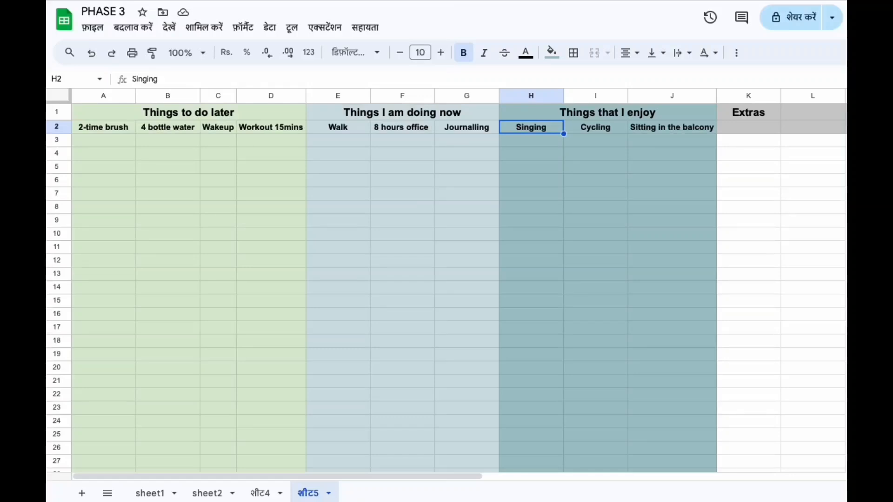
left_click(595, 127)
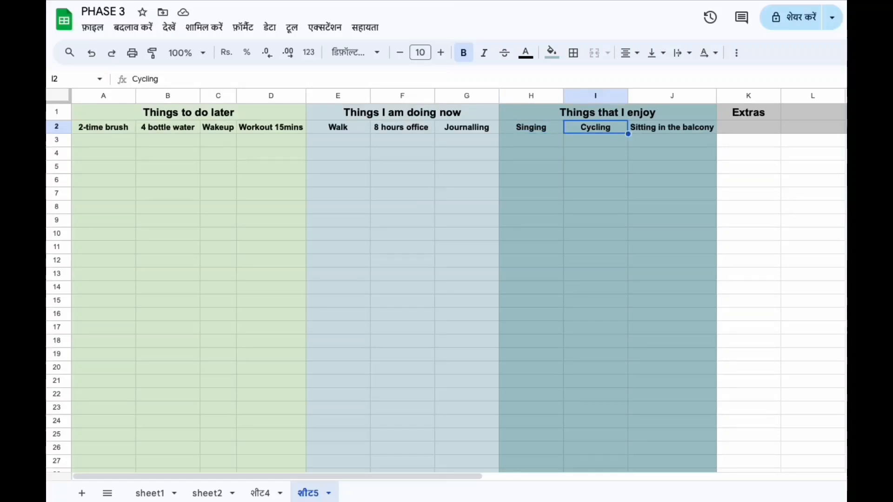
left_click(672, 127)
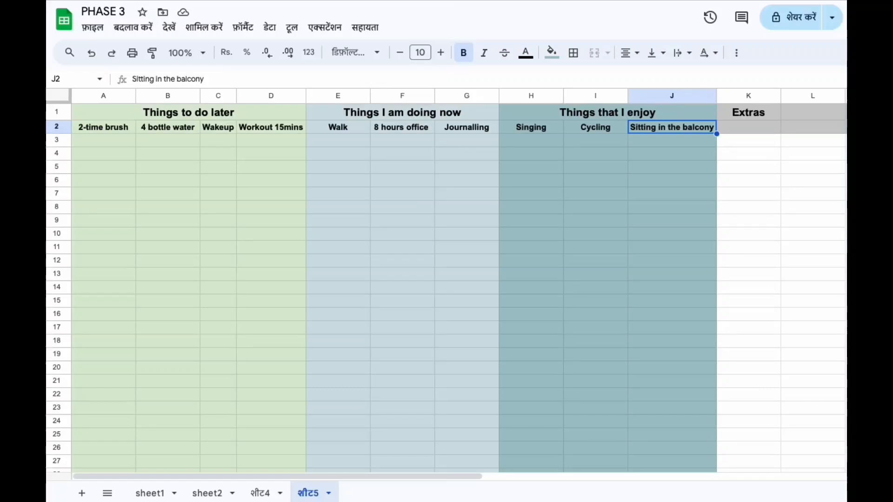
key("Left")
key("Left")
key("Left")
key("Left")
key("Left")
key("Left")
key("Left")
key("Left")
key("Left")
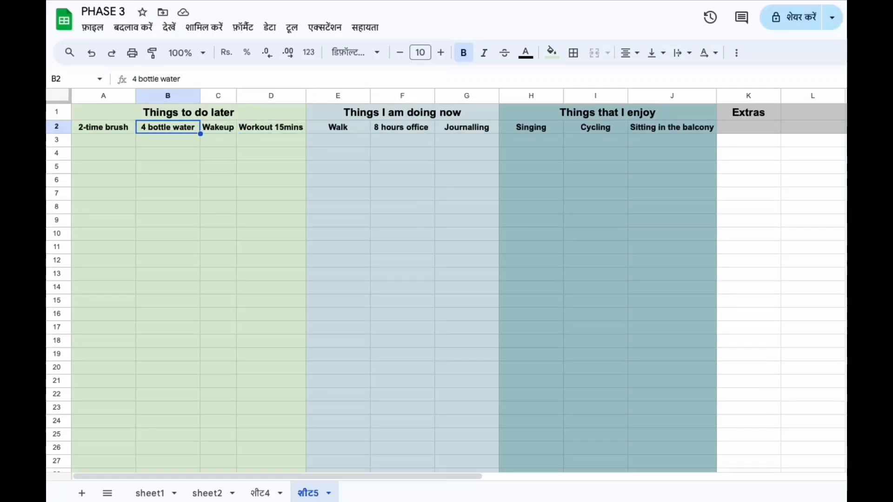
key("Down")
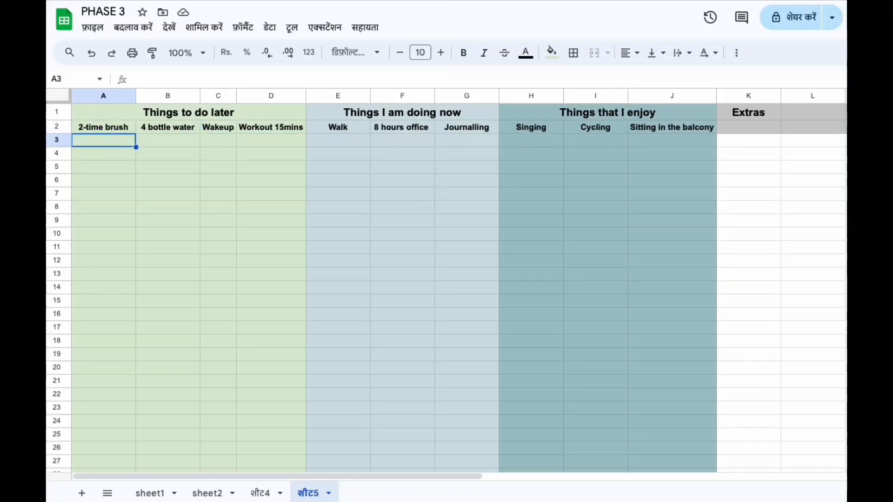
key("Right")
key("Right")
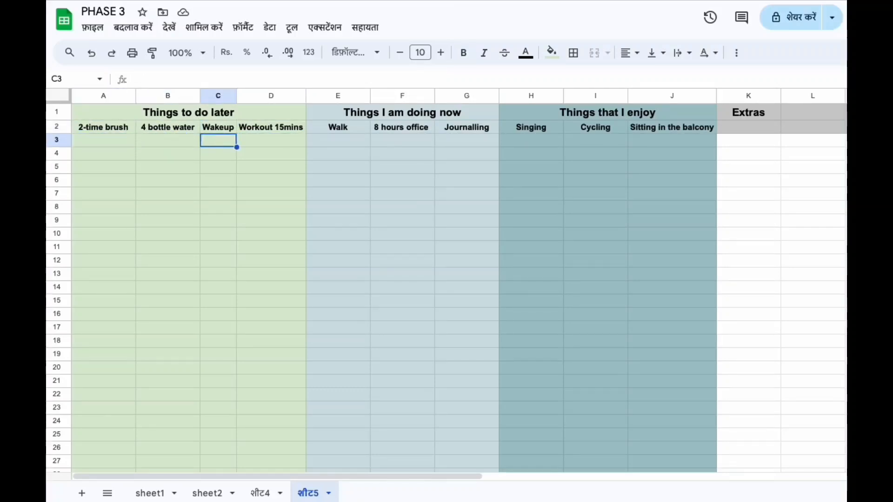
left_click_drag(130, 113, 131, 168)
left_click(131, 165)
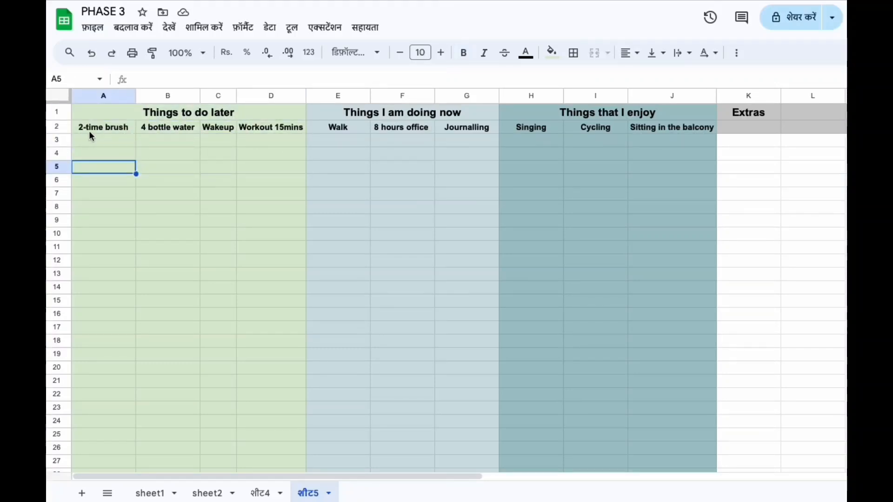
Enter 1 in row 3 under Walk, 8 hours office, Journalling and Singing.
left_click(326, 144)
type("1")
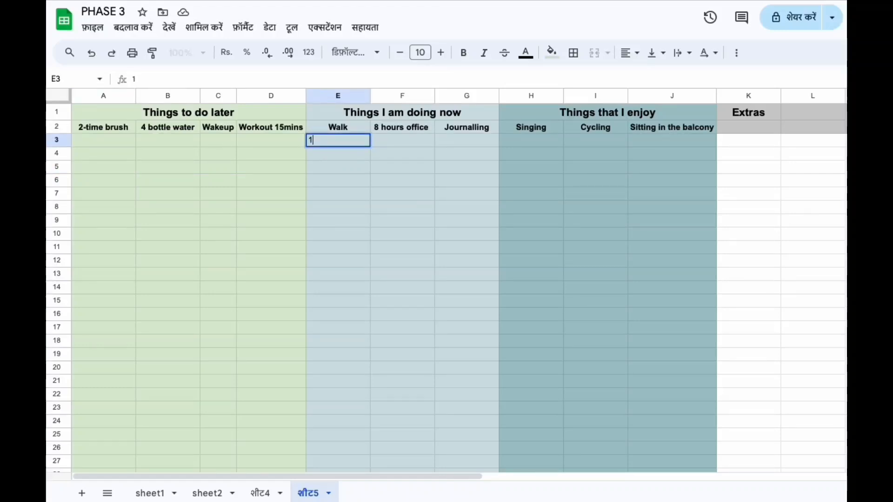
key("Tab")
type("1")
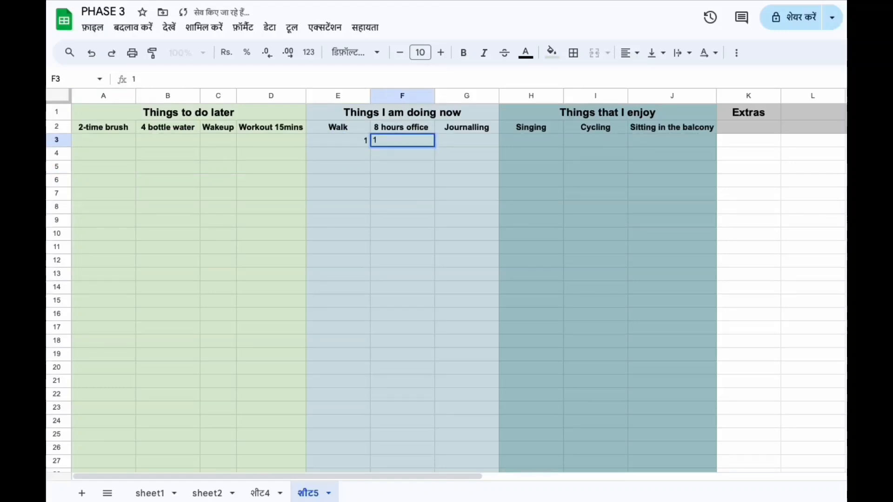
key("Tab")
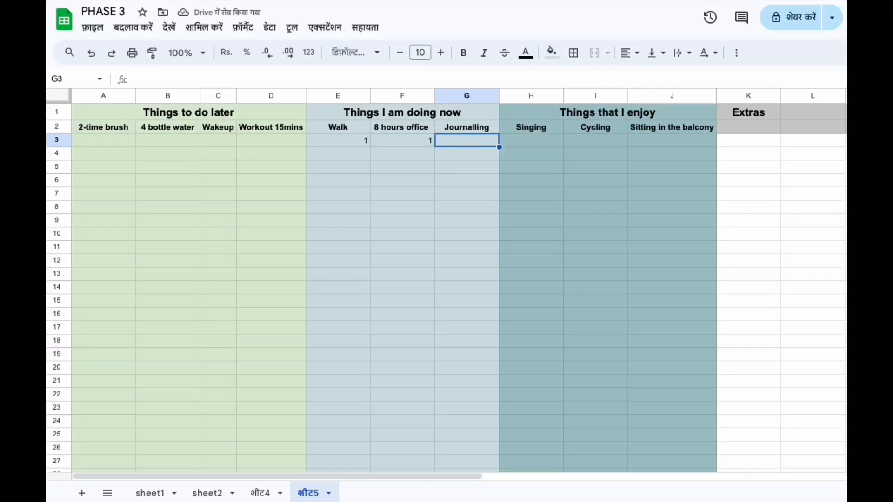
type("1")
key("Tab")
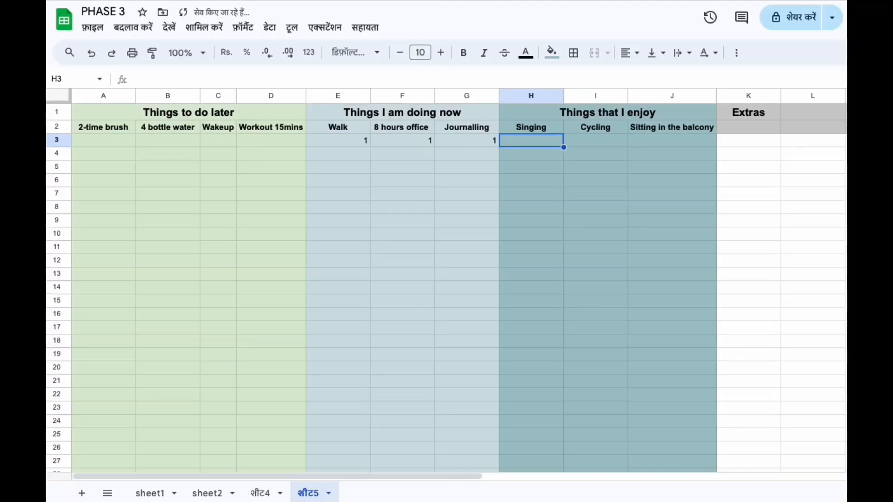
type("1")
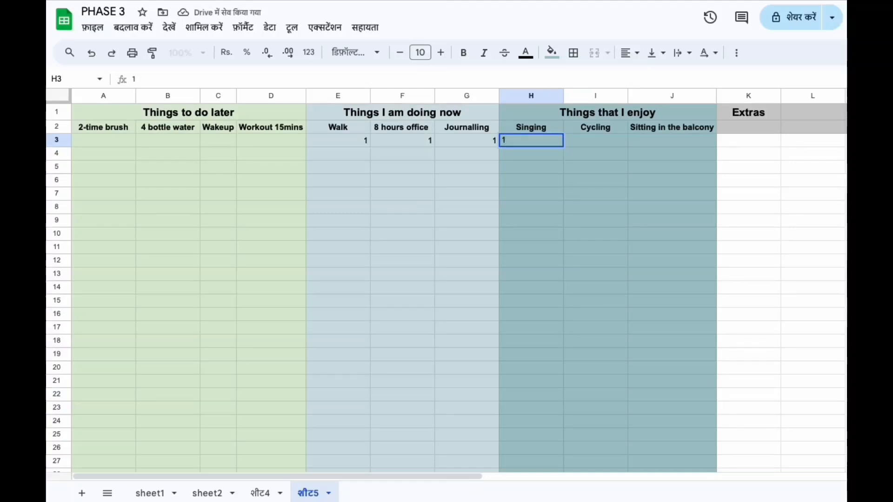
key("Return")
Enter 1 in row 4 under 2-time brush.
key("Left")
key("Left")
key("Left")
key("Left")
key("Left")
key("Left")
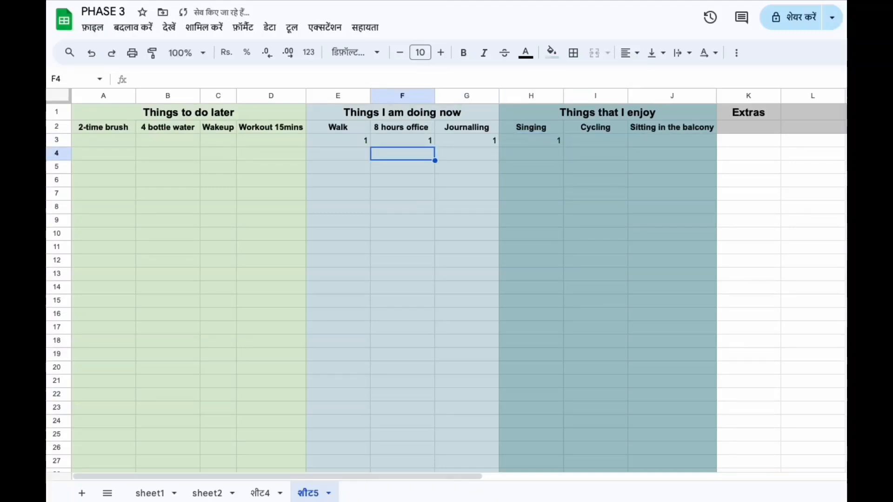
key("Left")
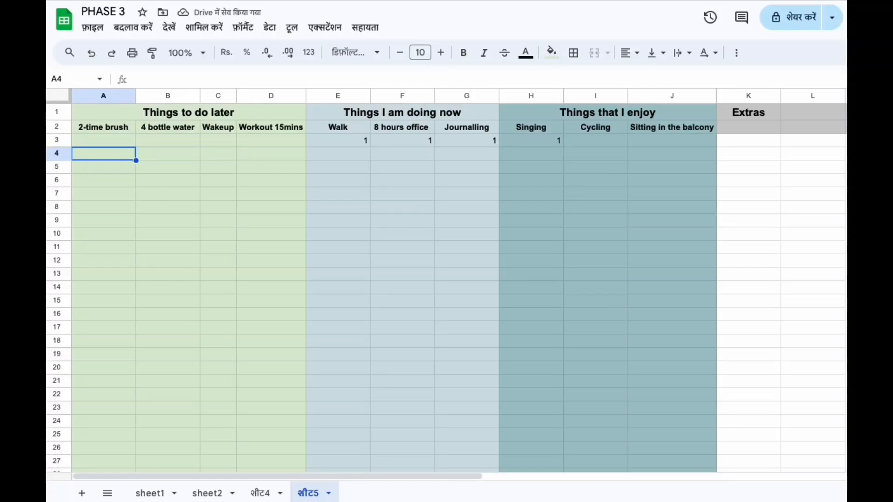
type("1")
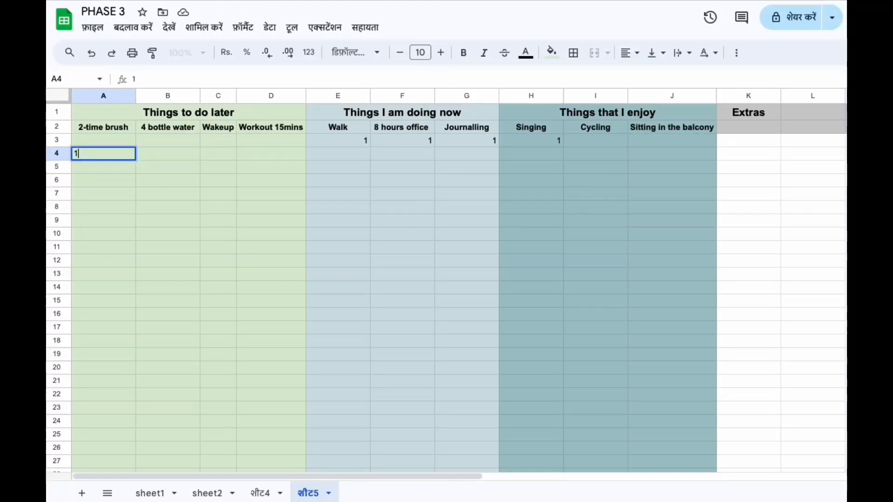
key("Right")
Enter 1 in row 4 under Walk and 8 hours office.
key("Right")
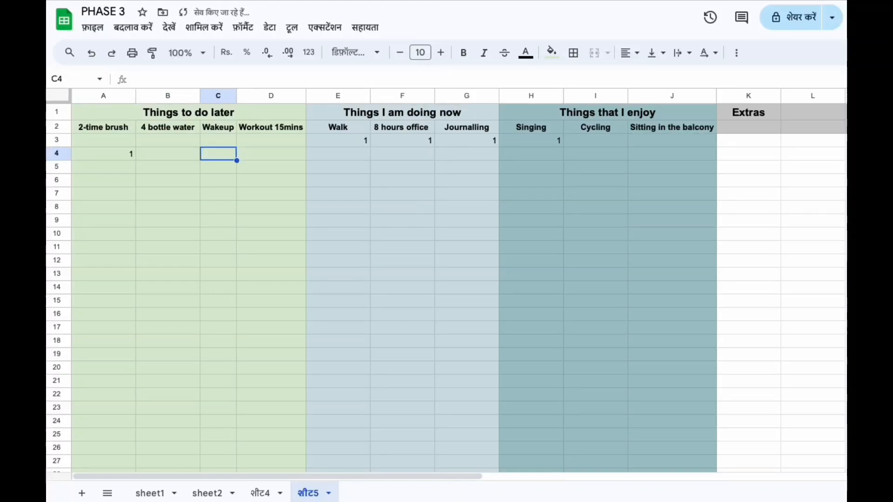
key("Right")
key("Right")
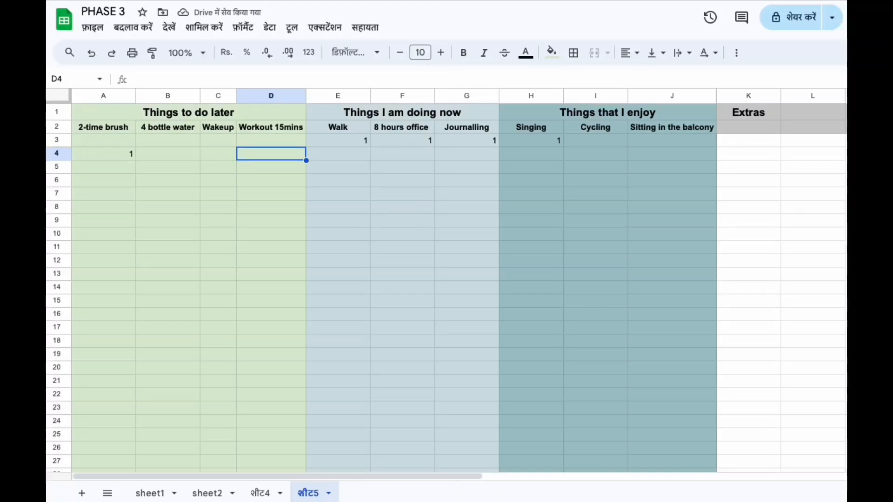
type("1")
key("Right")
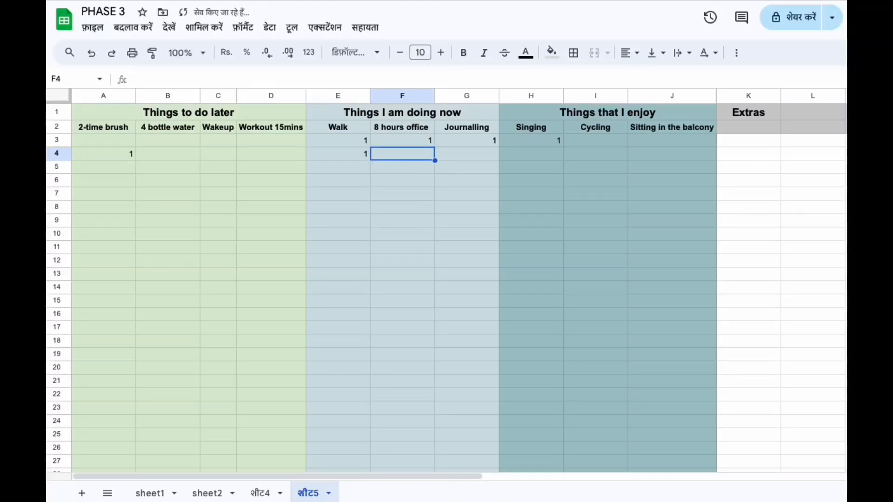
type("1")
key("Right")
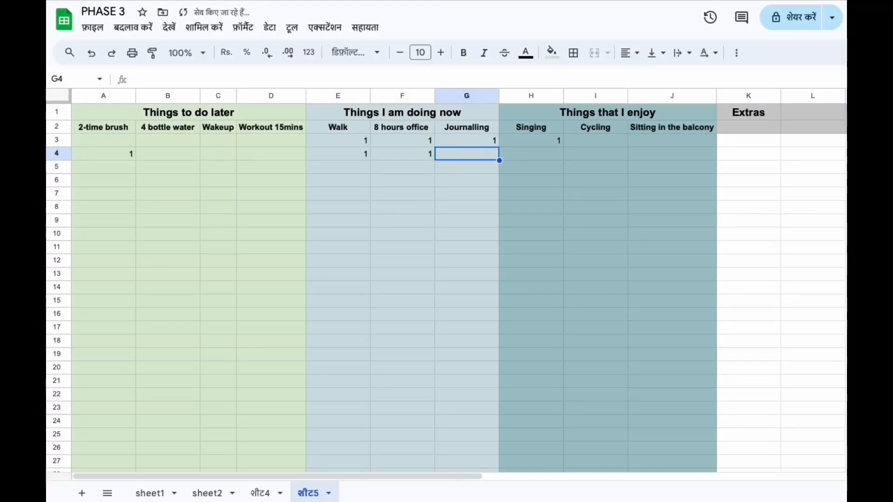
Enter 1 in row 4 under Singing and Sitting in the balcony, leaving Journalling and Cycling blank.
key("Right")
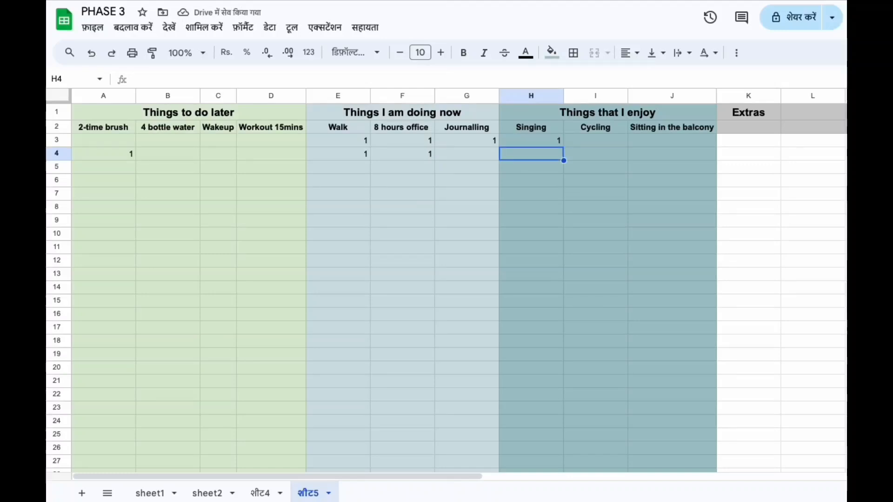
type("1")
key("Right")
key("Right")
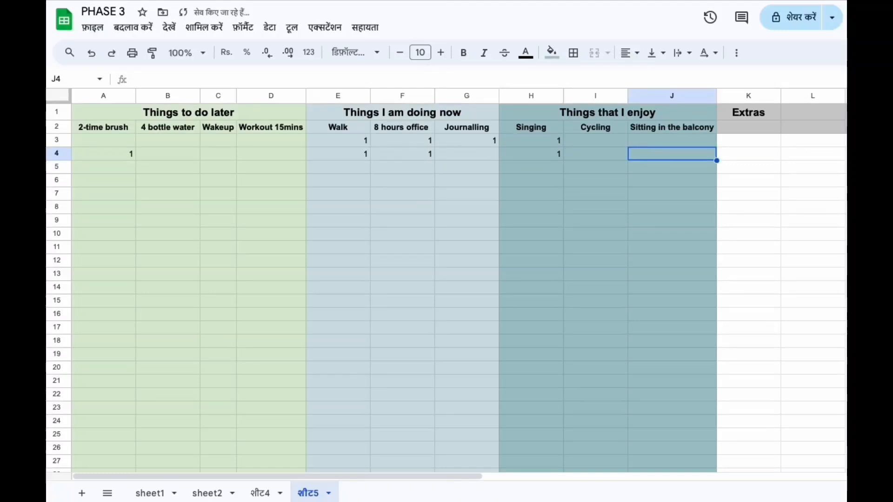
type("1")
key("Left")
key("Left")
key("Left")
key("Left")
key("Left")
key("Left")
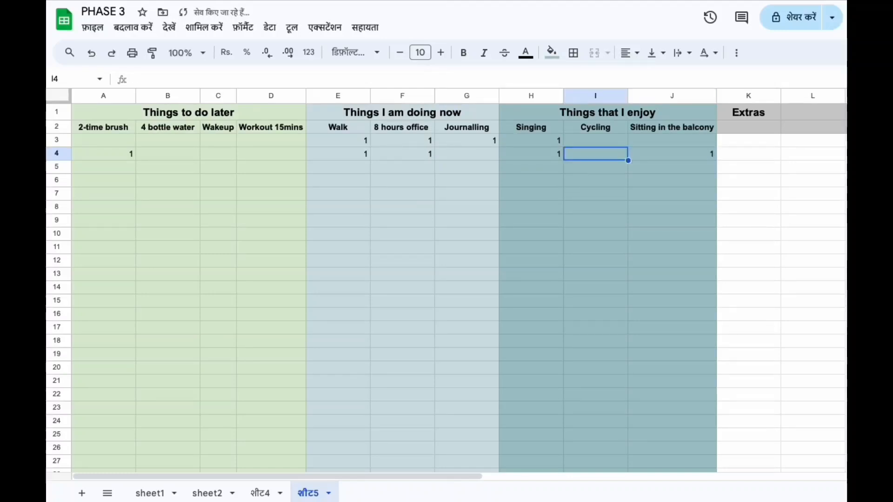
key("Left")
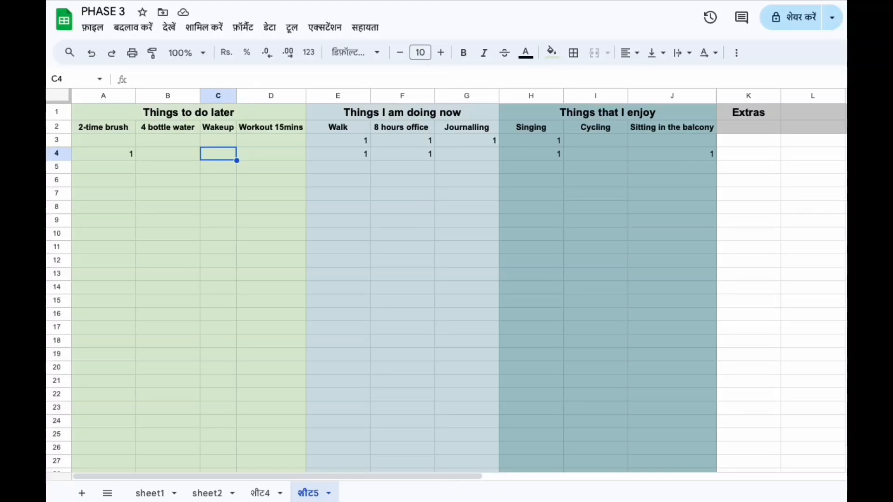
key("Left")
key("Left")
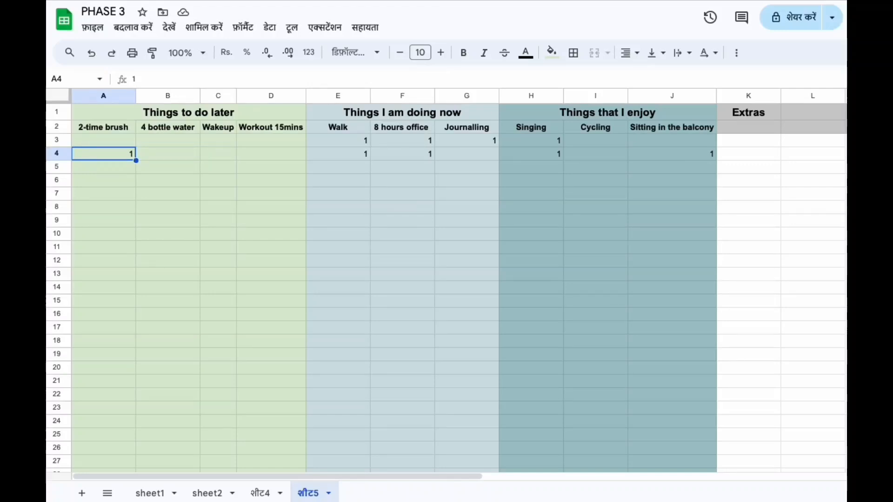
key("Down")
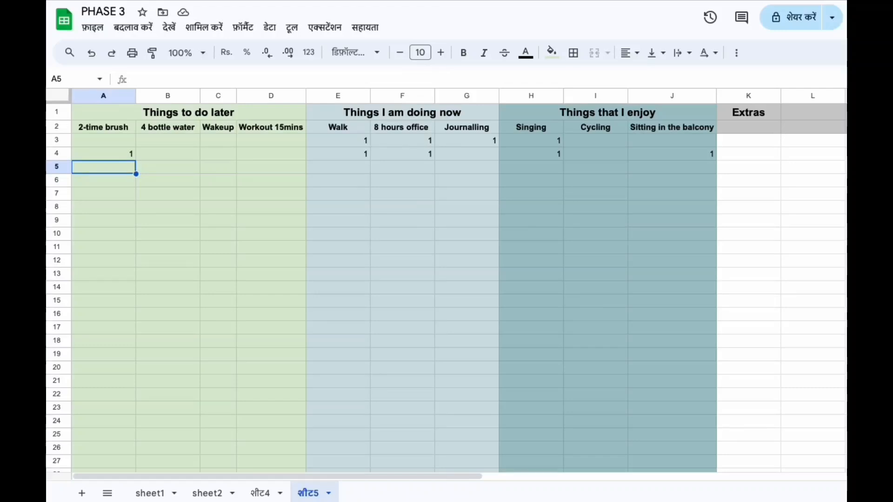
left_click(266, 125)
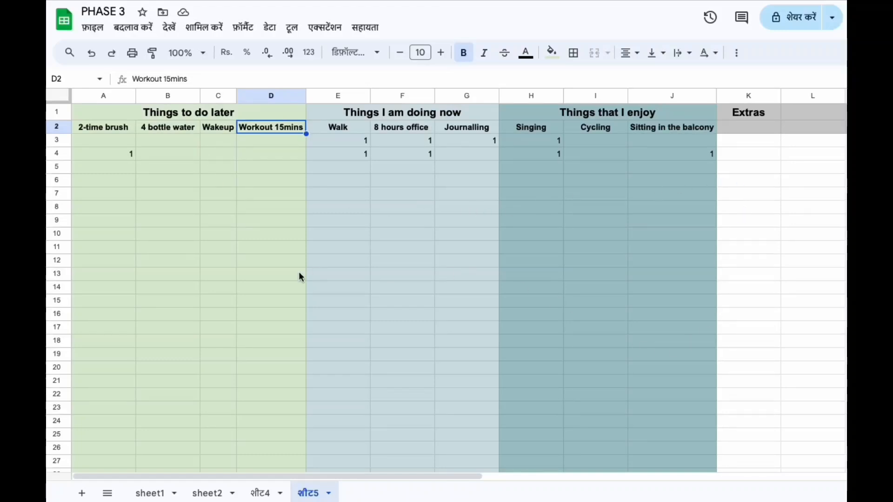
left_click(811, 338)
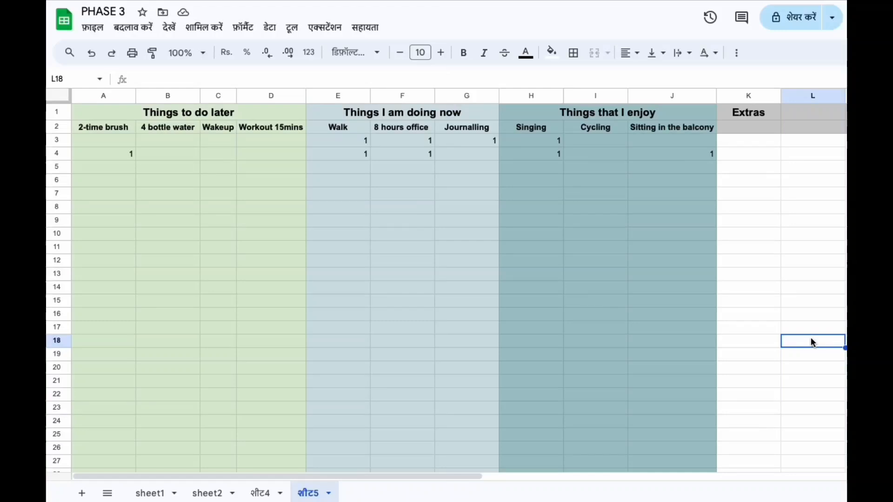
Enter the heading Total in cell L1, beside the Extras heading.
key("Up")
key("Up")
left_click(797, 116)
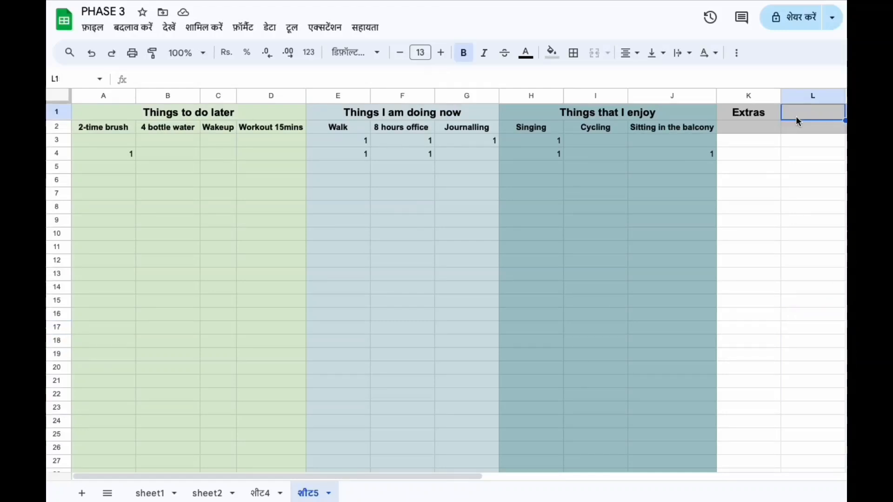
type("Total")
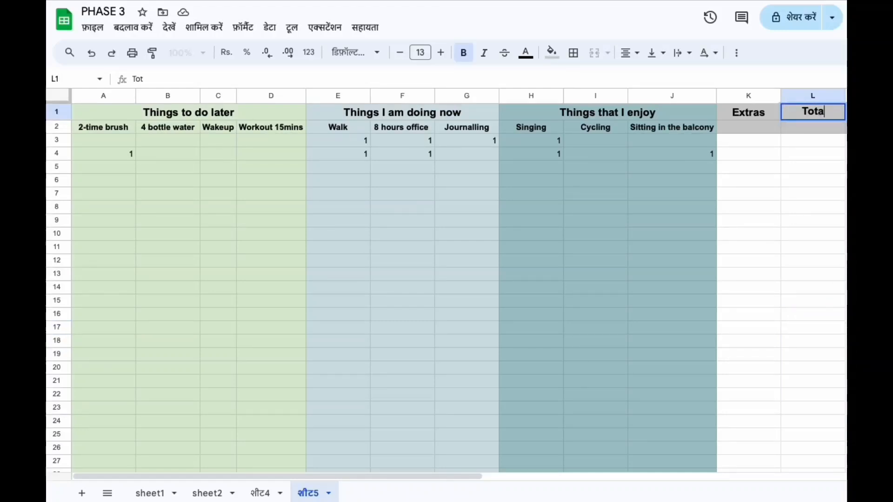
key("Return")
key("Down")
key("Down")
key("Down")
key("Down")
key("Down")
key("Down")
key("Down")
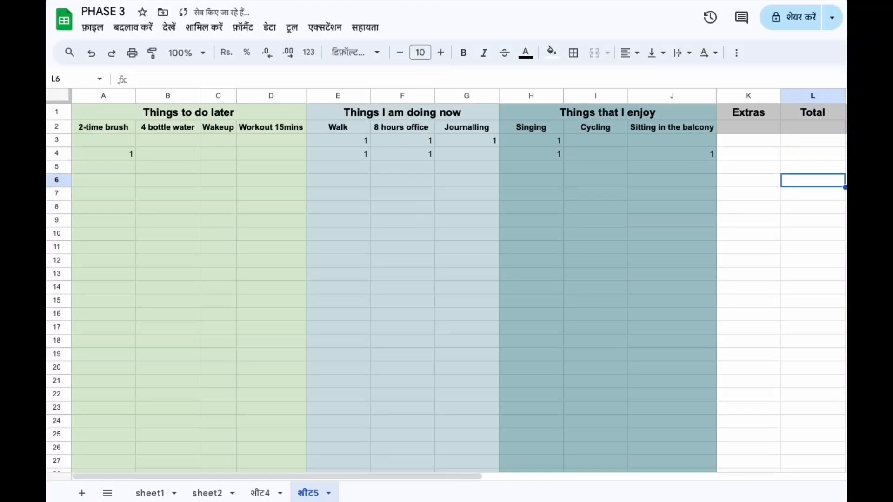
key("Down")
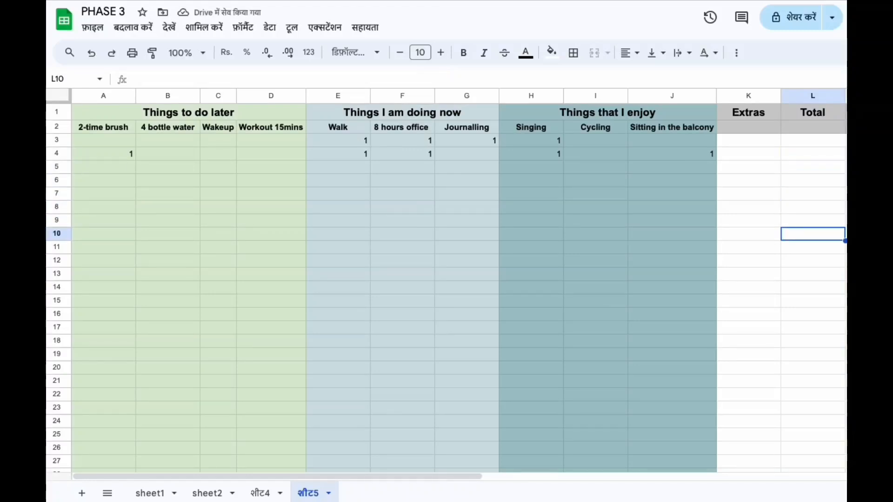
key("Down")
key("Down")
key("Down")
key("Down")
key("Down")
key("Down")
key("Down")
key("Down")
key("Down")
key("Down")
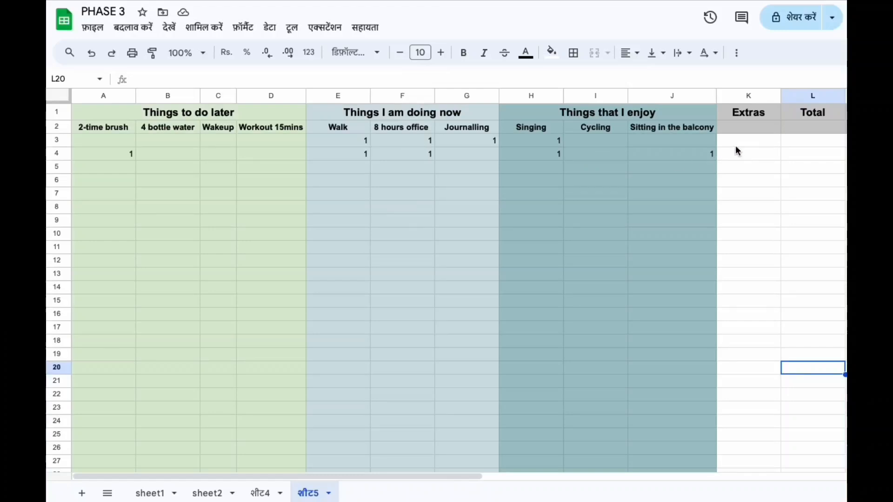
left_click(737, 168)
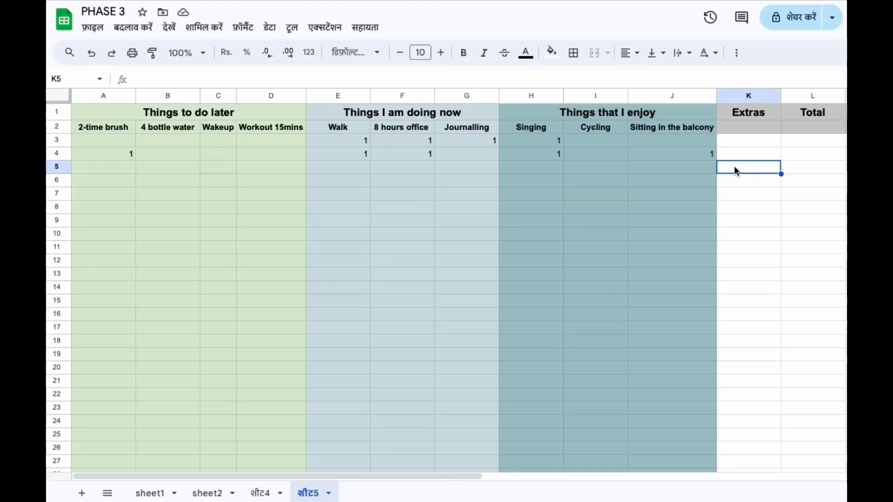
Review the Things I am doing now heading, the four habits under Things to do later and the Things that I enjoy heading.
left_click(406, 113)
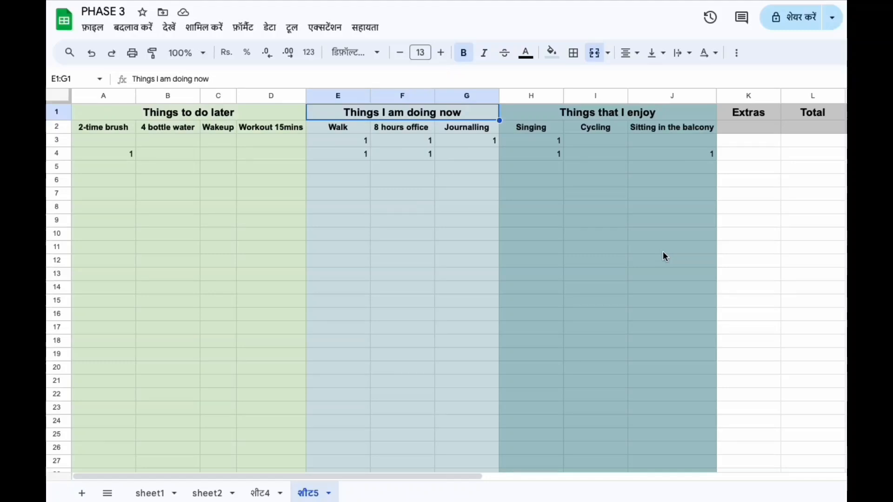
left_click(105, 129)
left_click(195, 131)
left_click(213, 130)
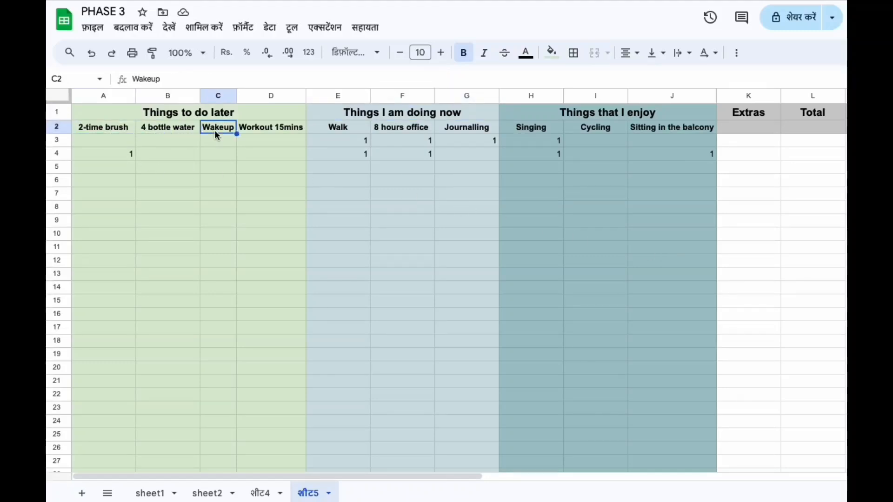
left_click(253, 130)
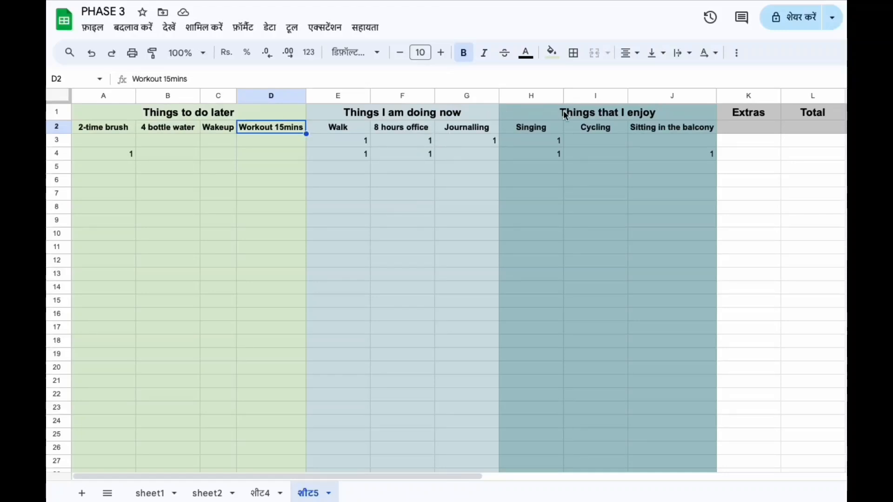
left_click(575, 112)
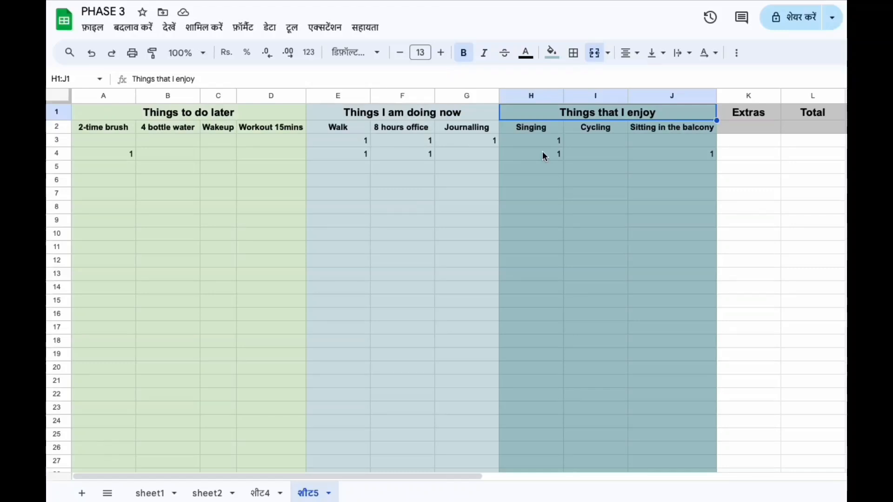
Examine the bar chart on sheet2 and return to the habit tracking sheet.
left_click(203, 493)
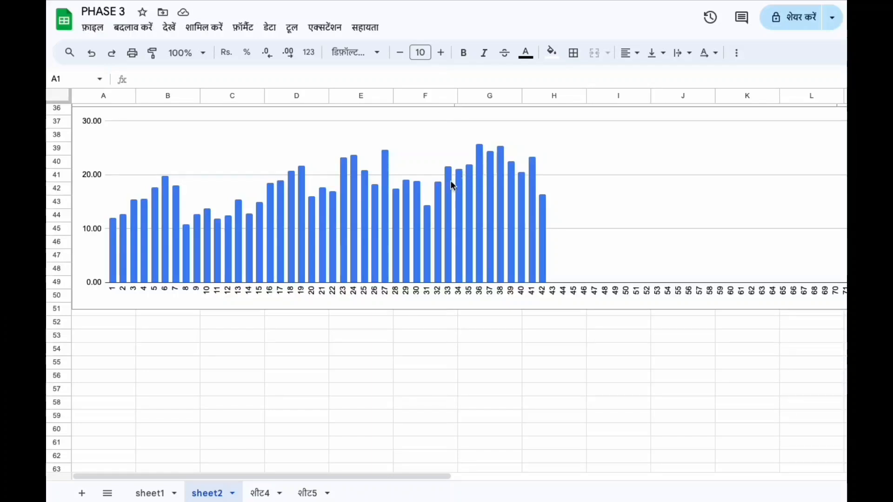
left_click(308, 494)
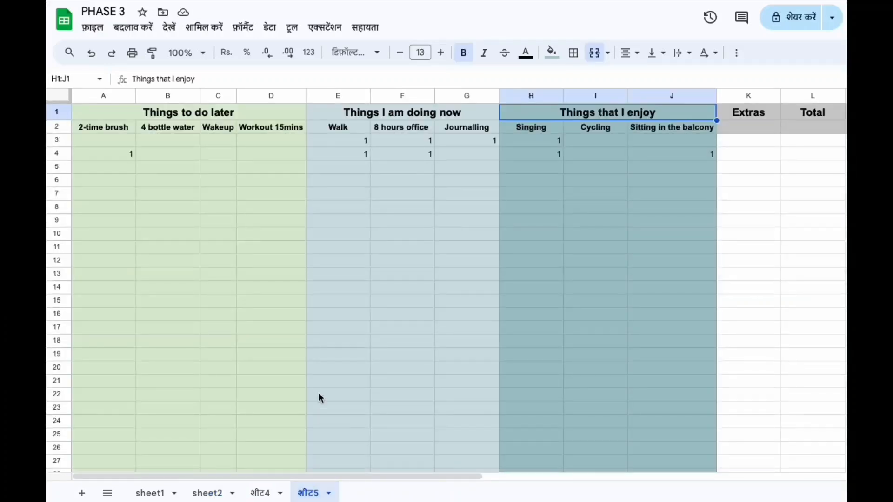